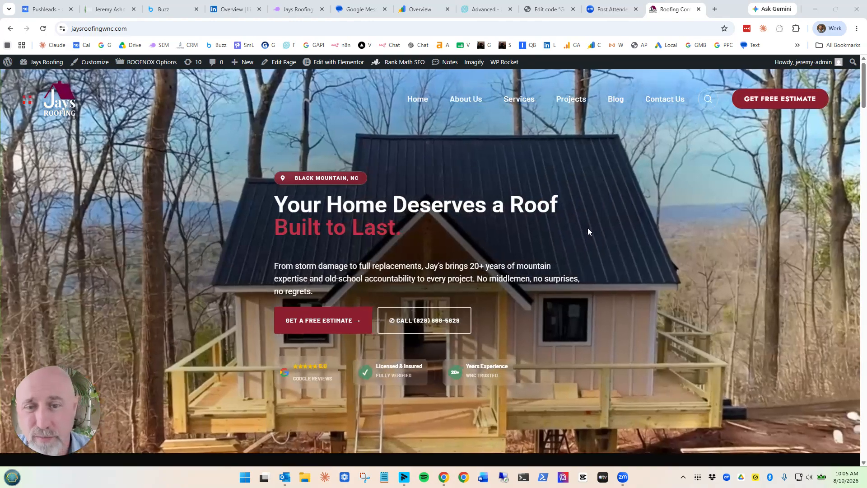
Look through the Jays Roofing homepage from the hero section down to the news and partners sections, returning to the beginning
scroll(587, 223, down, 5)
scroll(587, 224, down, 20)
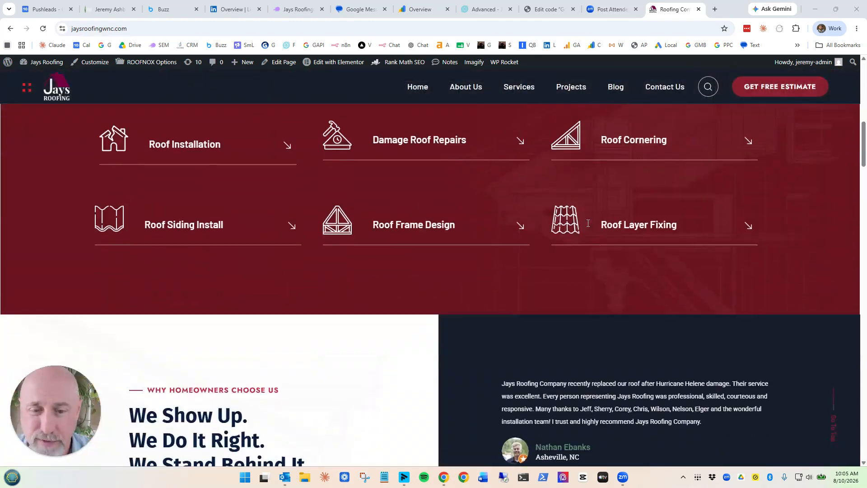
scroll(573, 250, down, 15)
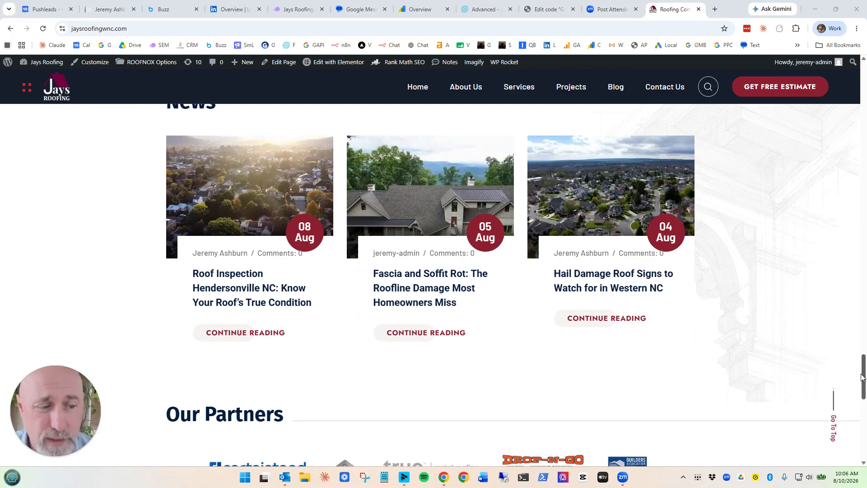
drag(863, 377, 863, 86)
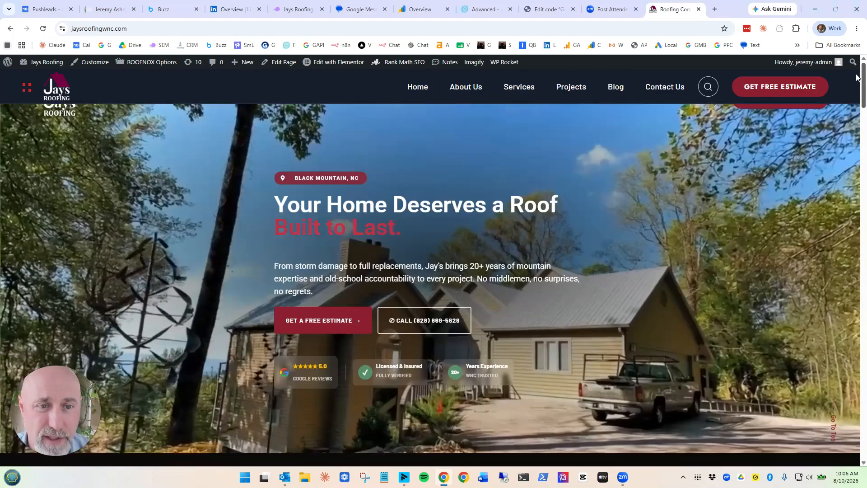
Open the site's blog and look through the recent posts
click(611, 100)
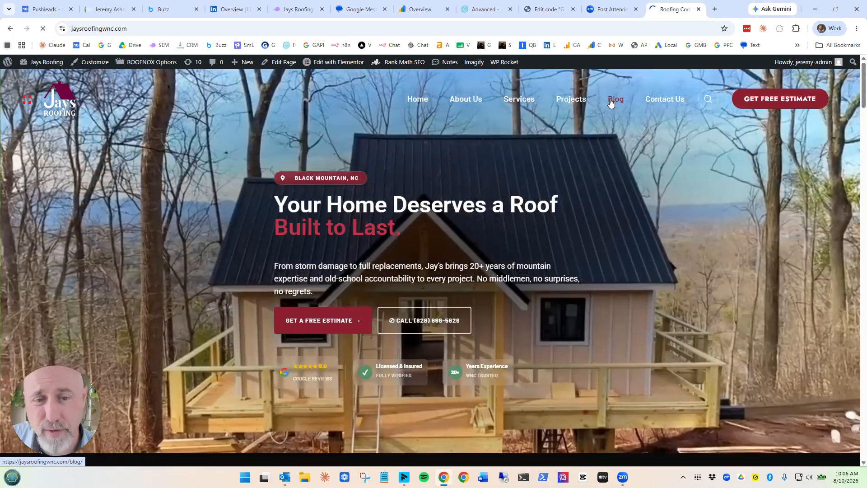
scroll(104, 258, down, 10)
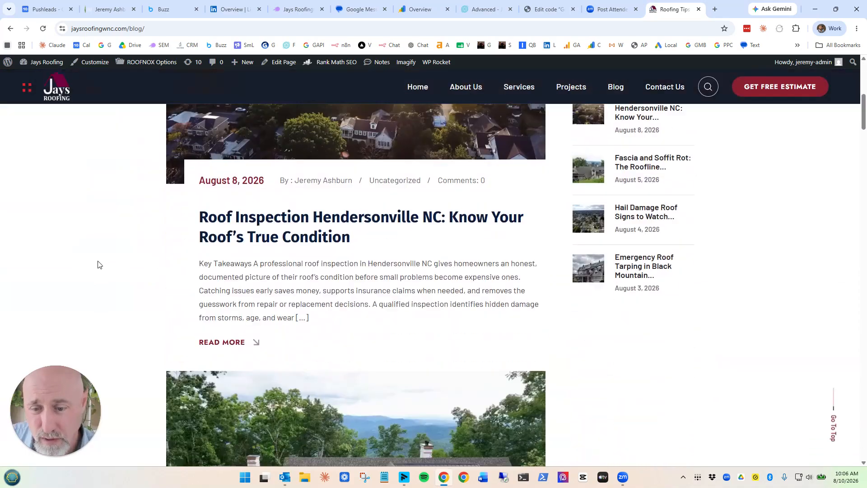
scroll(118, 252, down, 9)
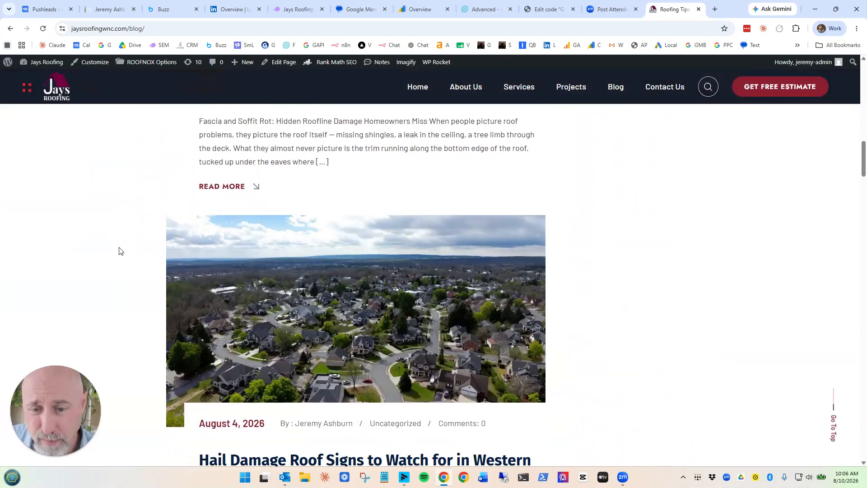
Open the blog post "Roof Inspection Hendersonville NC: Know Your Roof's True Condition" and examine its headings, images and links
scroll(119, 249, up, 15)
click(329, 357)
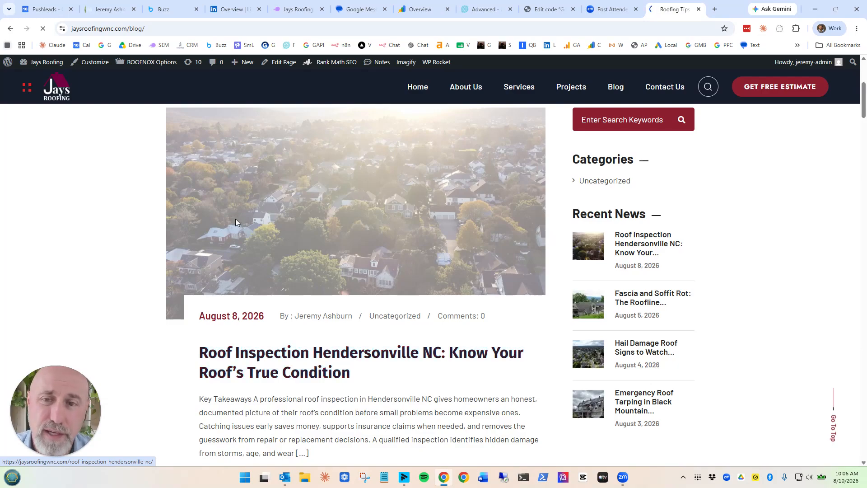
scroll(226, 295, down, 8)
scroll(231, 292, down, 18)
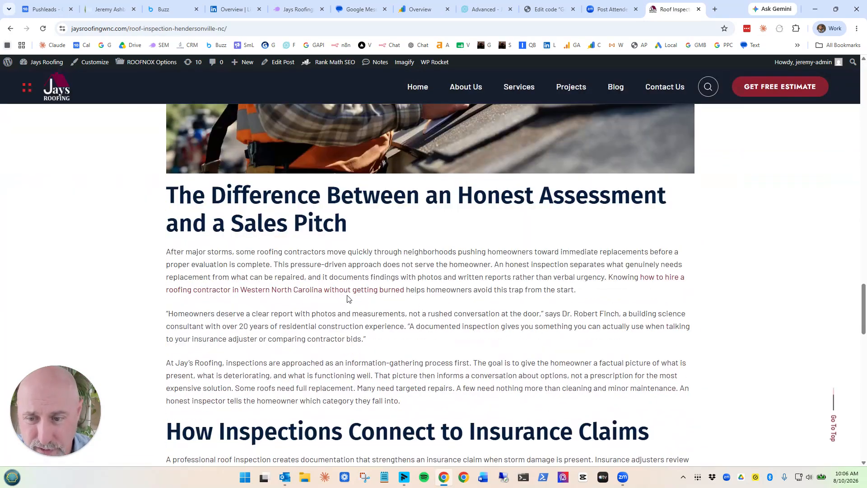
scroll(316, 295, down, 8)
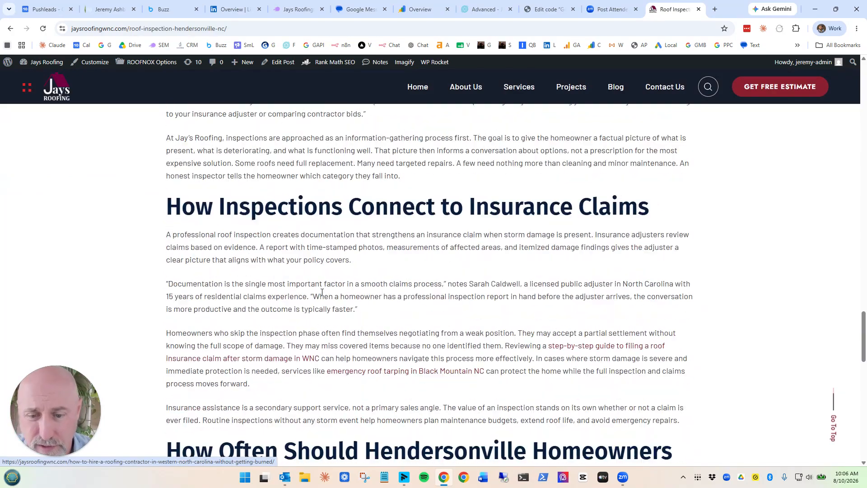
scroll(326, 224, down, 9)
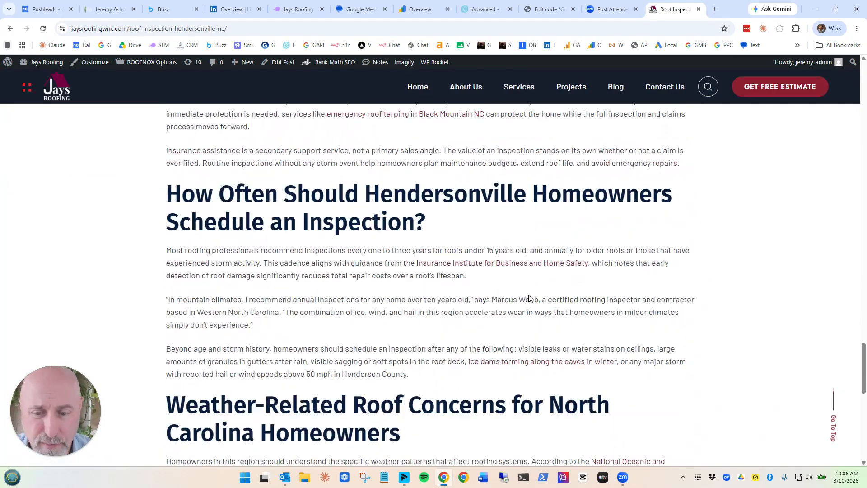
scroll(450, 230, up, 7)
scroll(451, 229, up, 20)
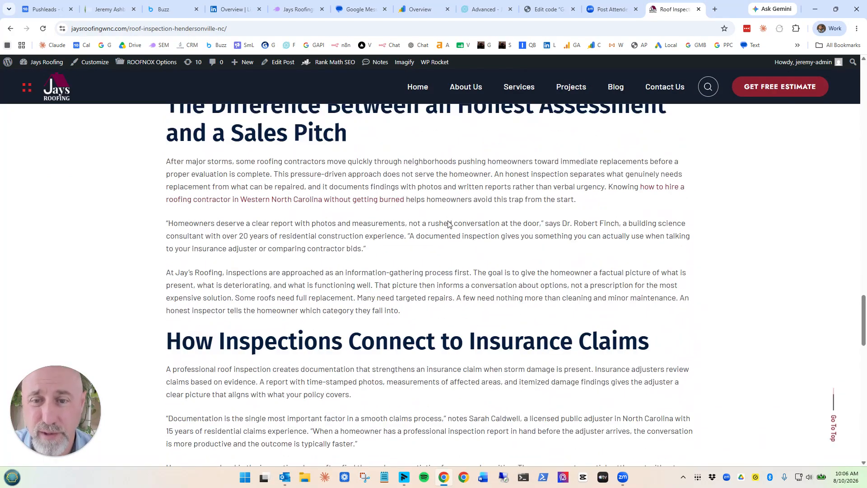
scroll(449, 224, up, 4)
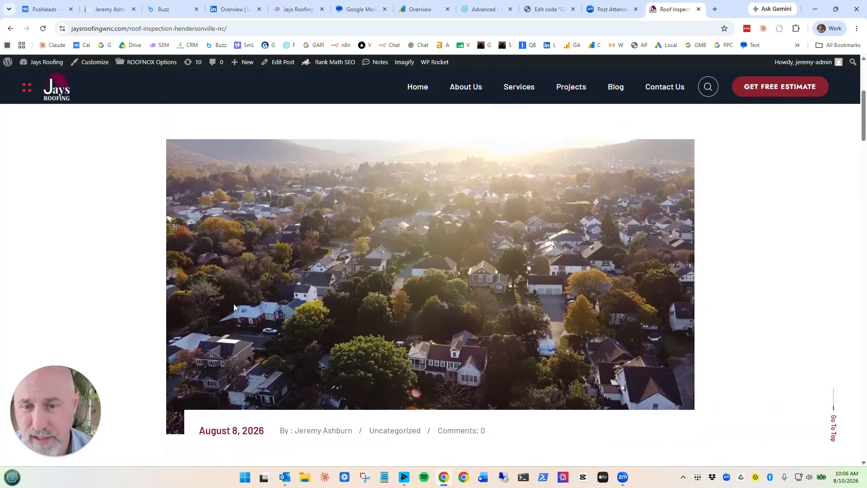
scroll(217, 269, down, 8)
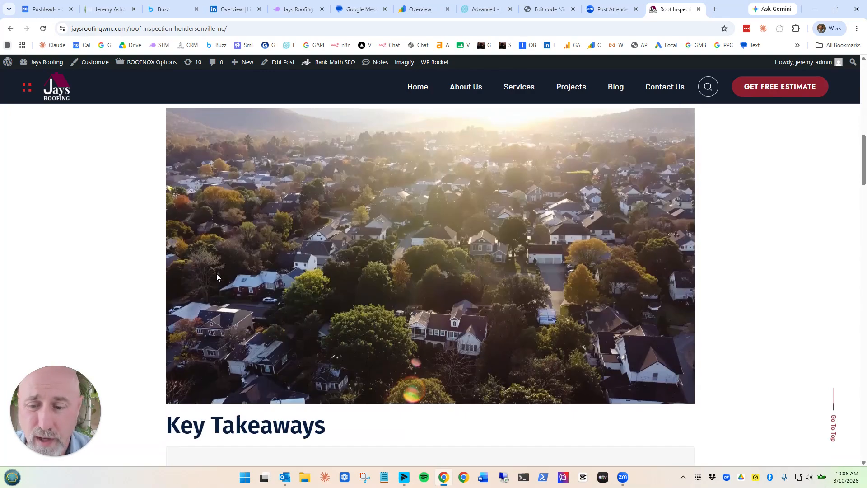
scroll(217, 269, up, 5)
scroll(217, 270, up, 5)
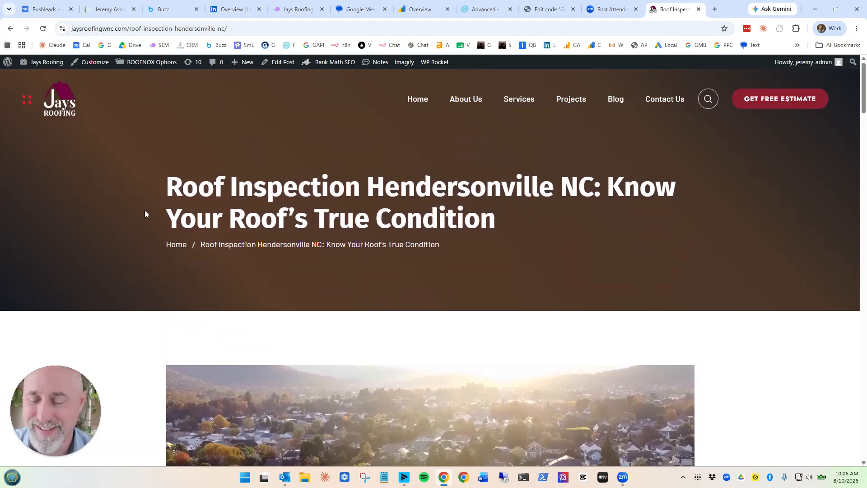
Switch to the Semrush Position Tracking overview for Jays Roofing and examine the tracked device, location, update time and competitors setting
click(293, 9)
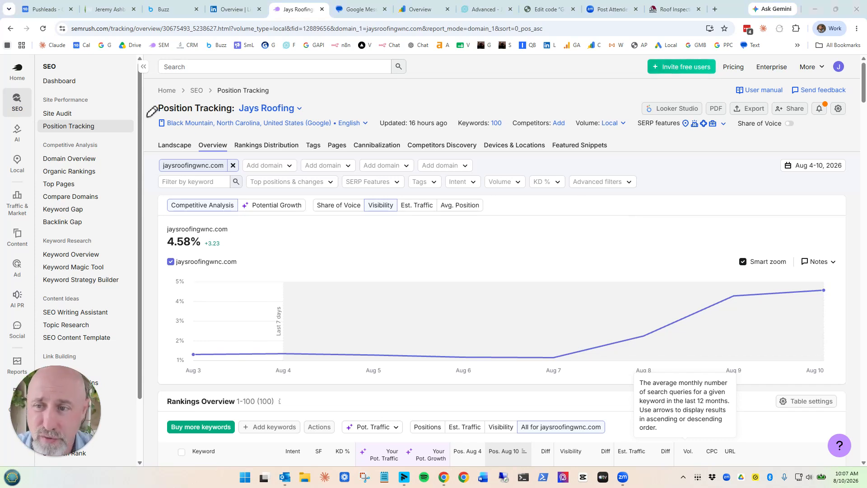
mouse_move(159, 117)
mouse_down()
mouse_move(235, 135)
mouse_move(337, 135)
mouse_up()
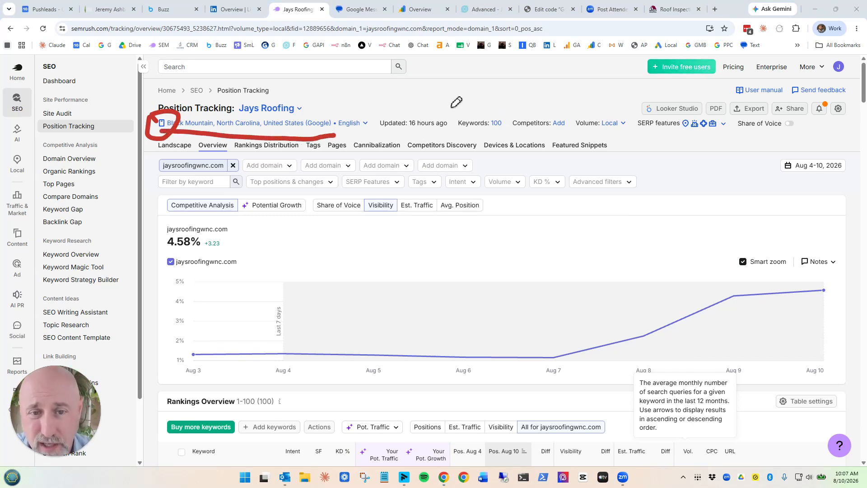
drag(459, 100, 427, 122)
mouse_move(540, 131)
mouse_down()
mouse_move(567, 111)
mouse_move(525, 136)
mouse_up()
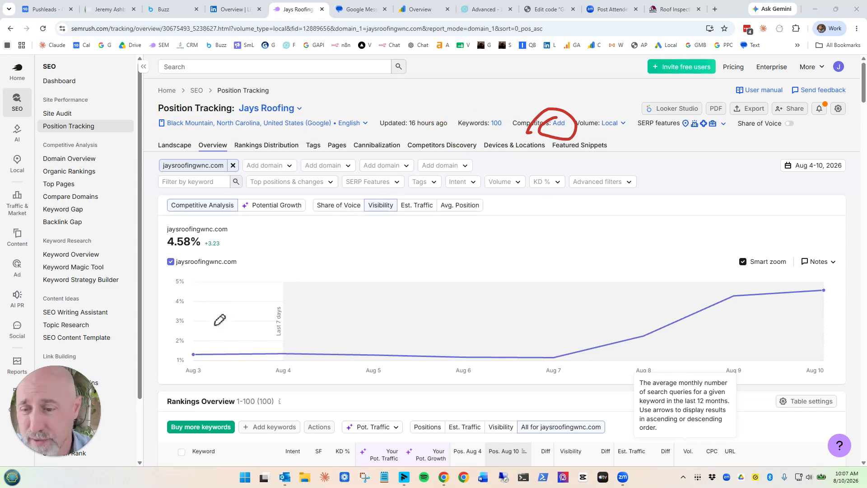
Examine the visibility score for jaysroofingwnc.com and compare its trend chart between Aug 3 and Aug 10
mouse_move(389, 202)
mouse_down()
mouse_move(355, 203)
mouse_move(369, 201)
mouse_up()
mouse_move(197, 228)
mouse_down()
mouse_move(168, 247)
mouse_move(159, 238)
mouse_up()
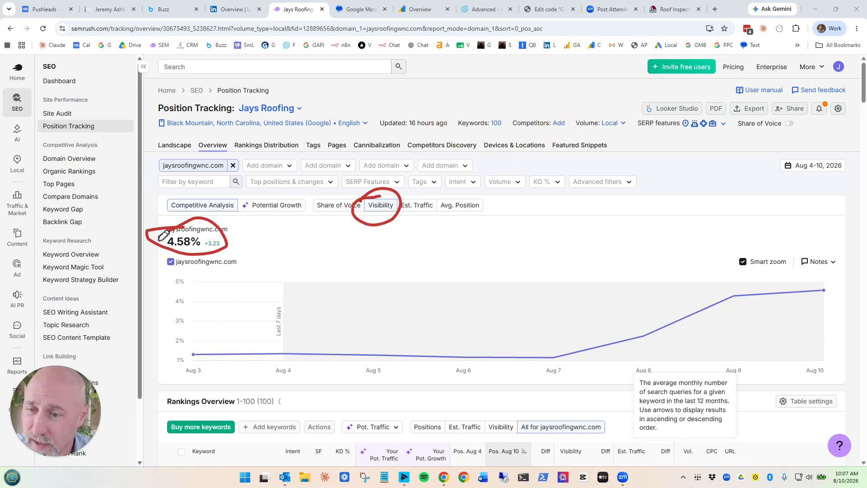
mouse_move(149, 130)
mouse_down()
mouse_move(164, 122)
mouse_move(251, 134)
mouse_up()
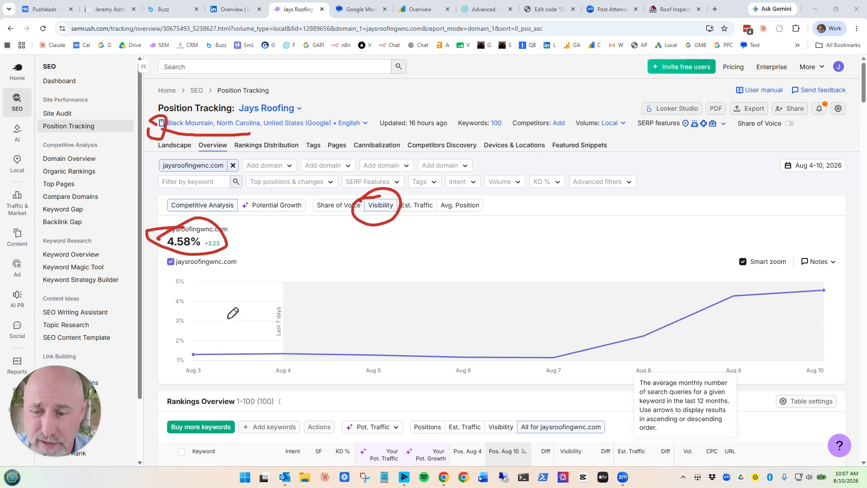
mouse_move(195, 342)
mouse_down()
mouse_move(201, 337)
mouse_move(192, 342)
mouse_up()
mouse_move(800, 291)
mouse_down()
mouse_move(835, 282)
mouse_move(798, 286)
mouse_up()
mouse_move(336, 261)
mouse_down()
mouse_move(316, 307)
mouse_move(335, 249)
mouse_move(349, 266)
mouse_up()
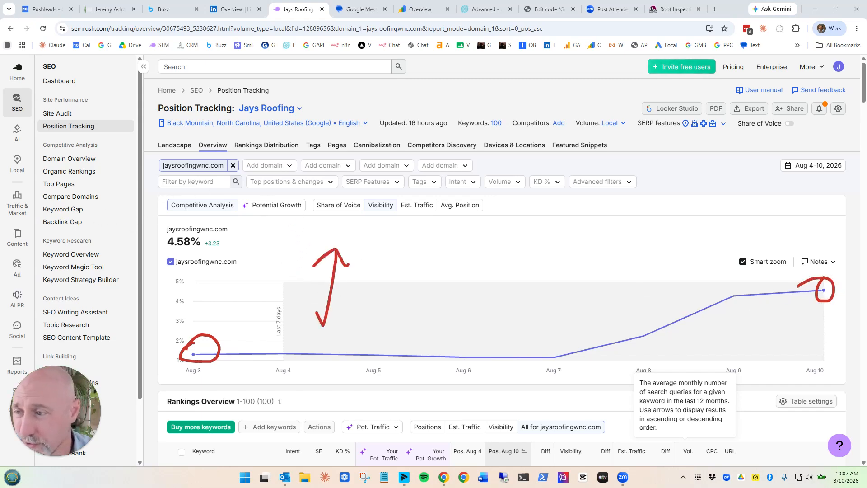
key(Escape)
Check the Aug 4 and Aug 10 positions for "best roofing companies near me" in the Rankings Overview
scroll(361, 206, down, 6)
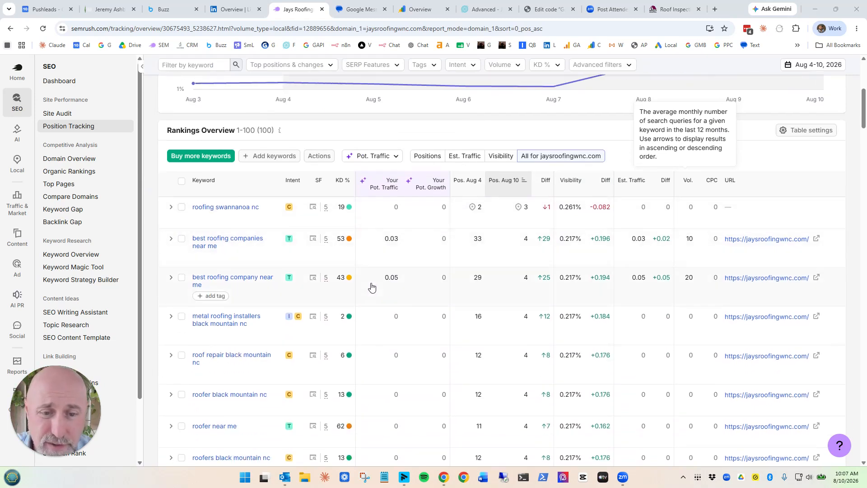
scroll(401, 290, down, 1)
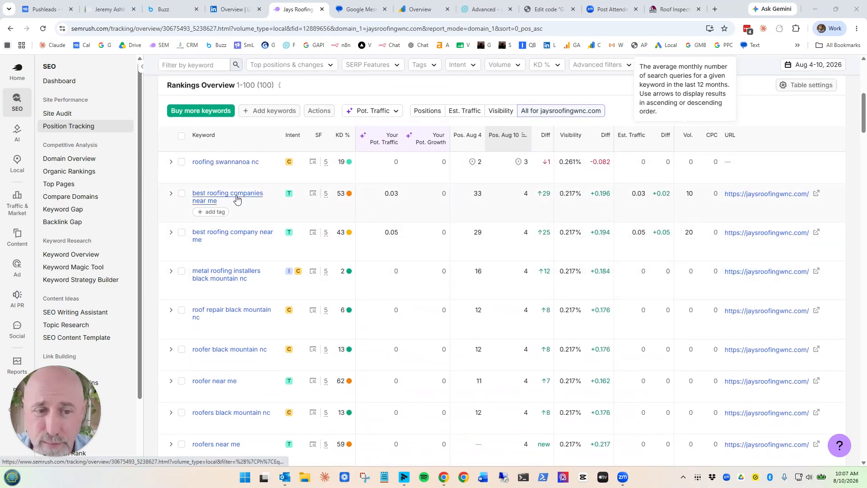
mouse_move(481, 198)
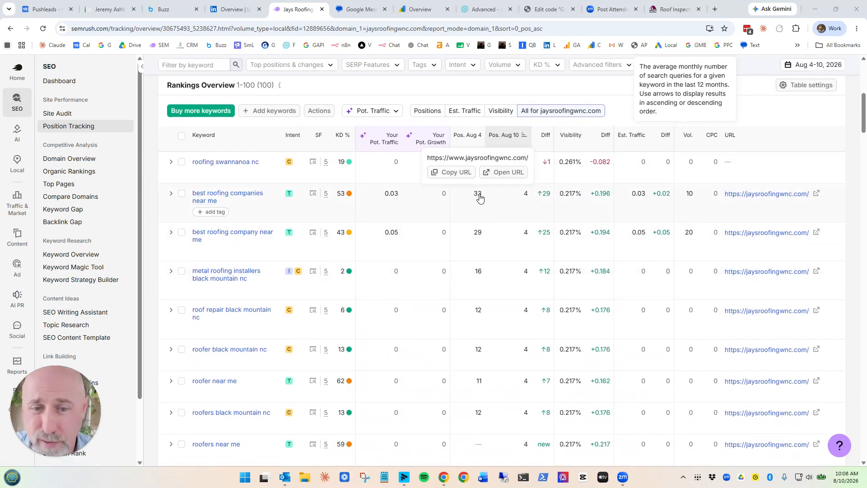
mouse_move(527, 197)
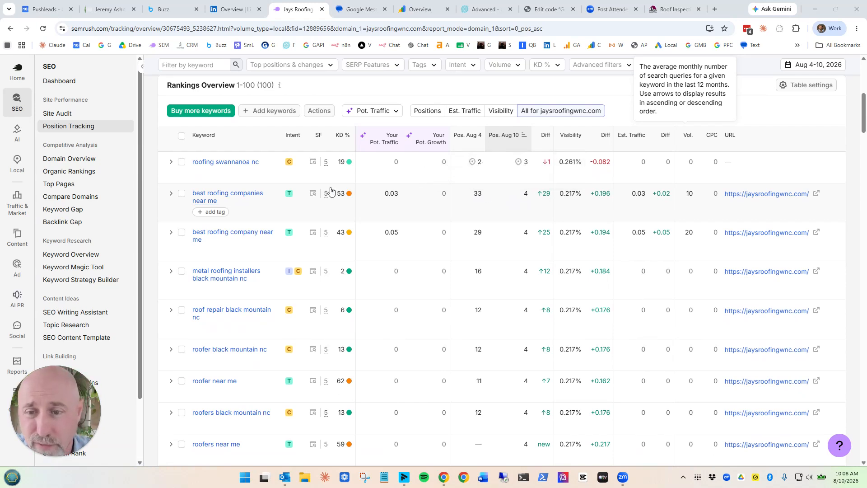
Open the search results snapshot for "best roofing companies near me" and locate the jaysroofingwnc.com listing beneath the local businesses
click(312, 195)
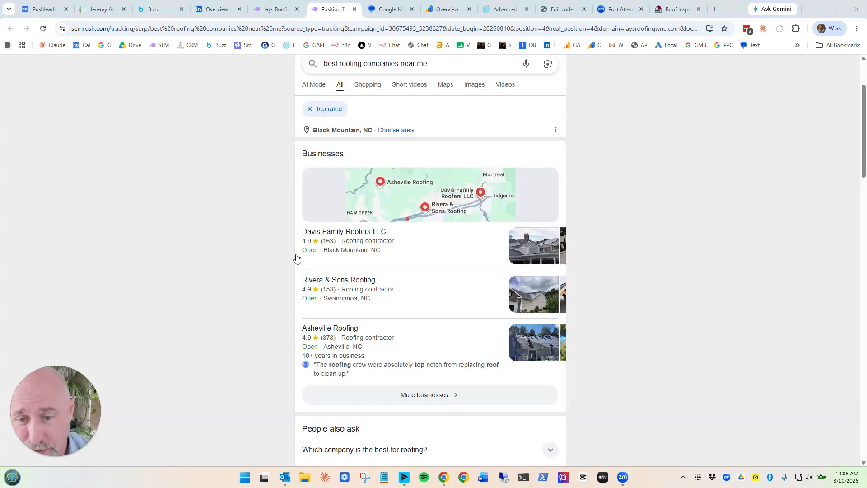
scroll(296, 259, down, 1)
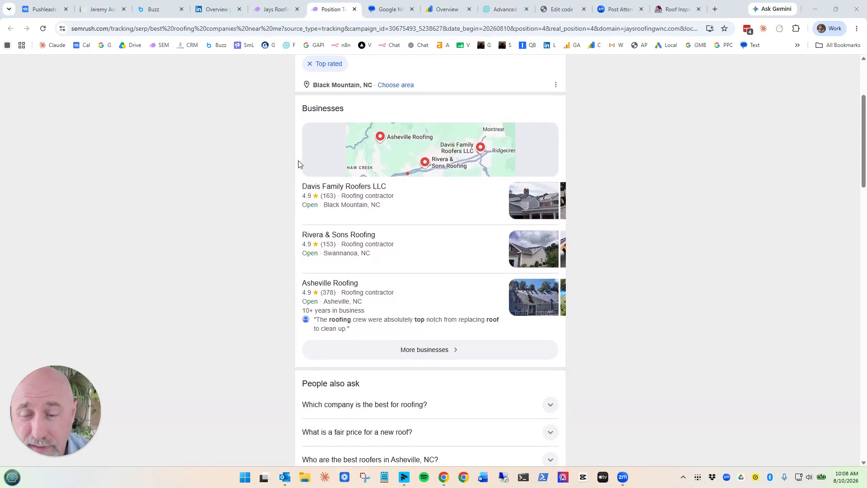
scroll(346, 309, down, 3)
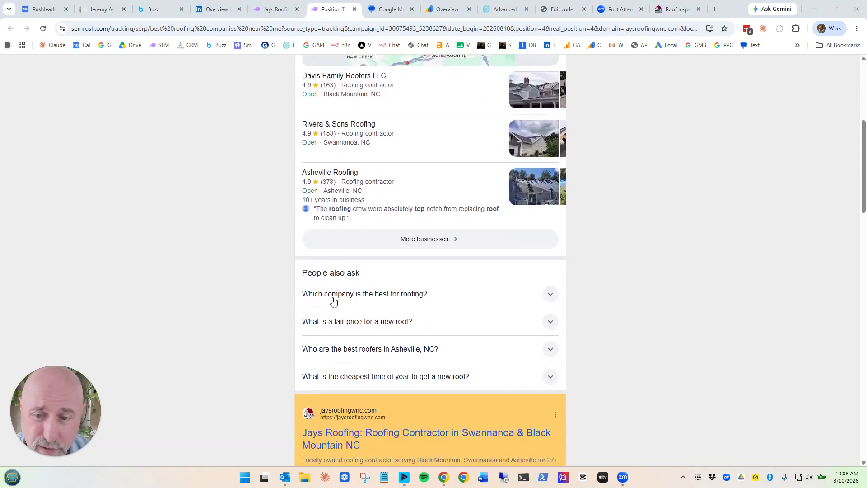
scroll(334, 271, up, 2)
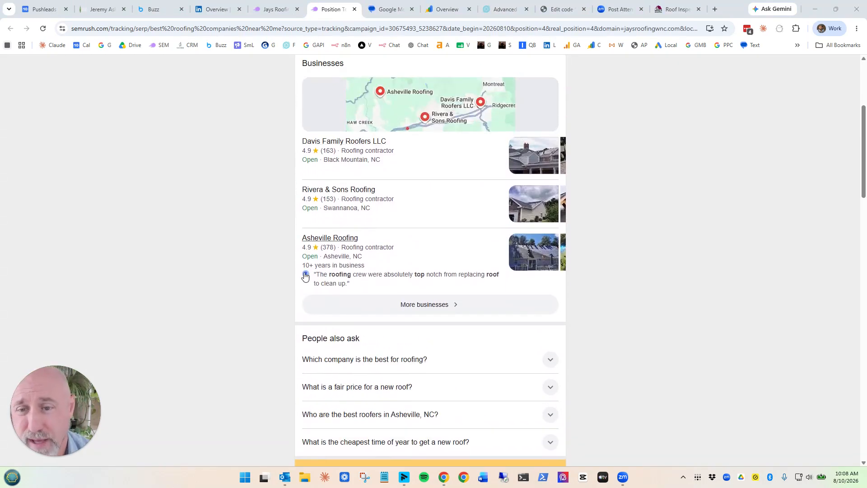
scroll(209, 255, down, 6)
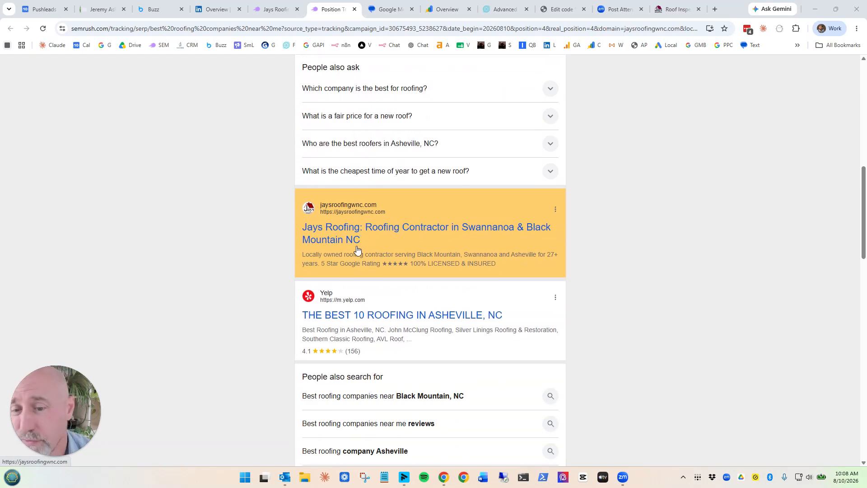
scroll(357, 250, up, 8)
Return to the keyword rankings and view the position history chart for "best roofing companies near me", collapsing it when done
click(271, 10)
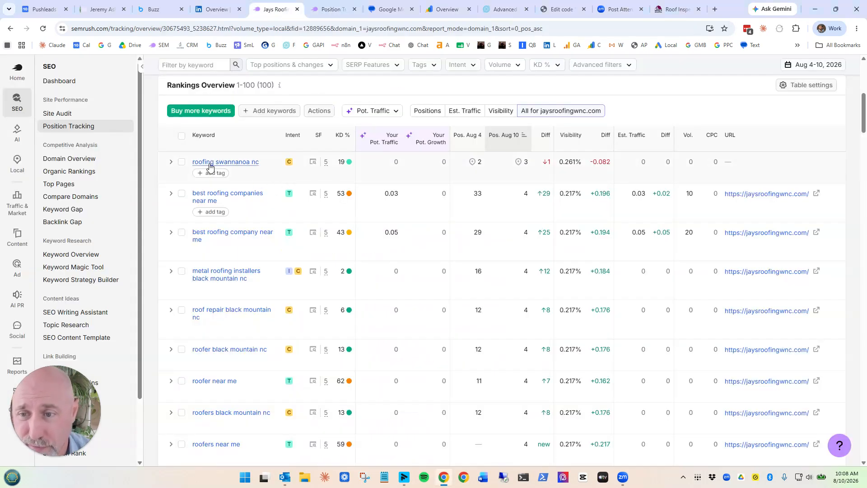
click(170, 195)
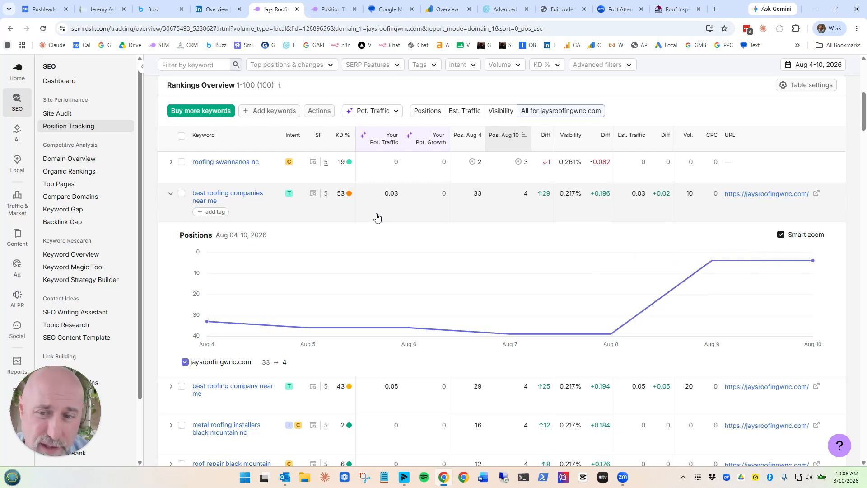
click(171, 195)
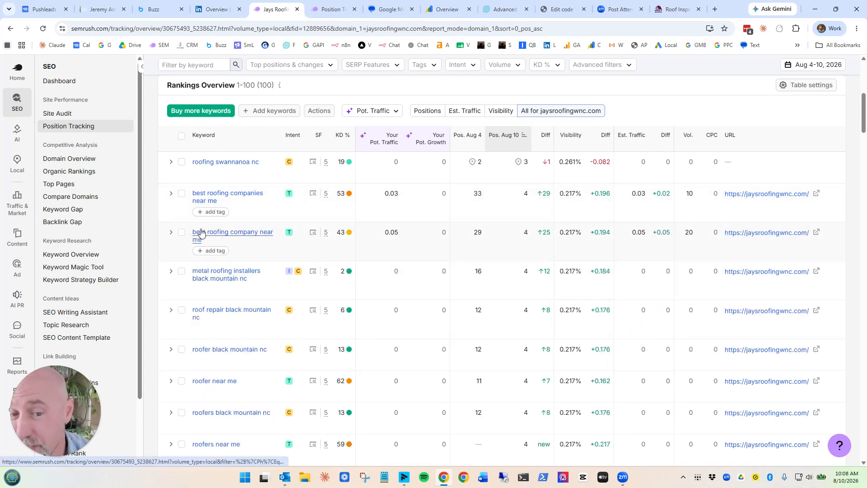
Review the positions, differences and search volumes of the other tracked roofing keywords
scroll(194, 232, down, 1)
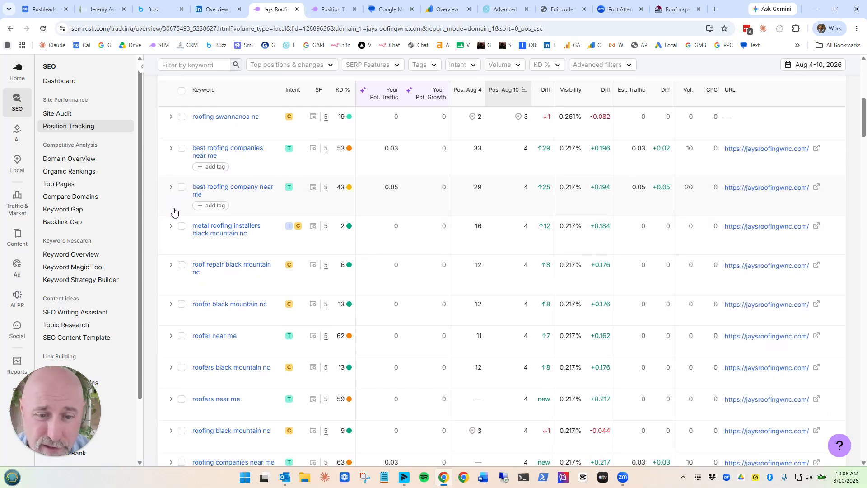
scroll(469, 197, down, 2)
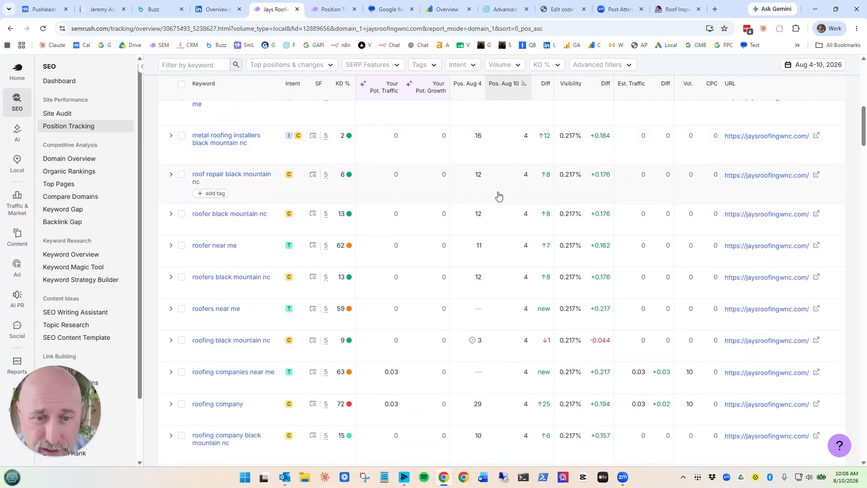
scroll(458, 179, up, 1)
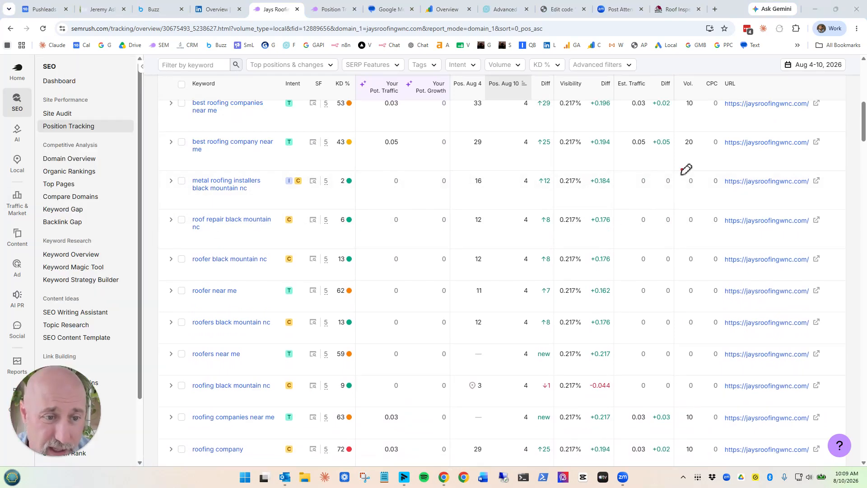
Circle the search volume values, the "roofer near me" keyword and its volume with the on-screen annotation pen
mouse_move(682, 172)
mouse_down()
mouse_move(689, 367)
mouse_move(719, 326)
mouse_move(694, 157)
mouse_move(677, 161)
mouse_up()
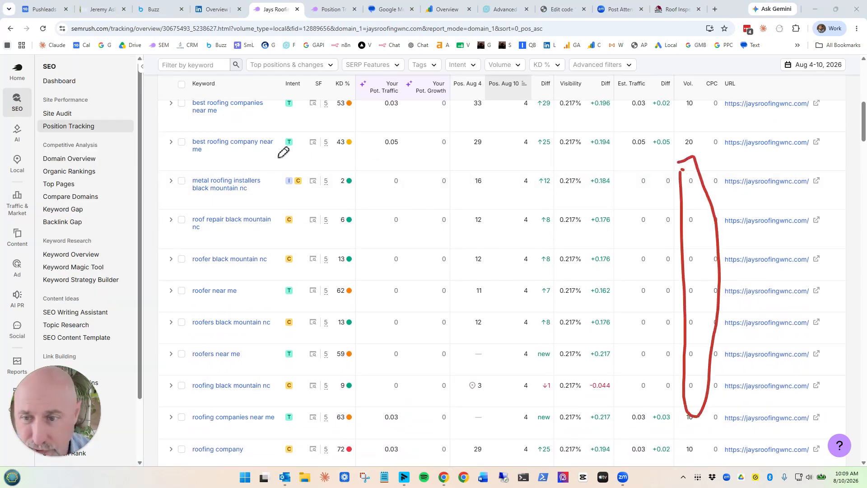
mouse_move(199, 171)
mouse_down()
mouse_move(175, 226)
mouse_move(210, 406)
mouse_move(670, 419)
mouse_move(665, 160)
mouse_move(202, 167)
mouse_move(180, 186)
mouse_up()
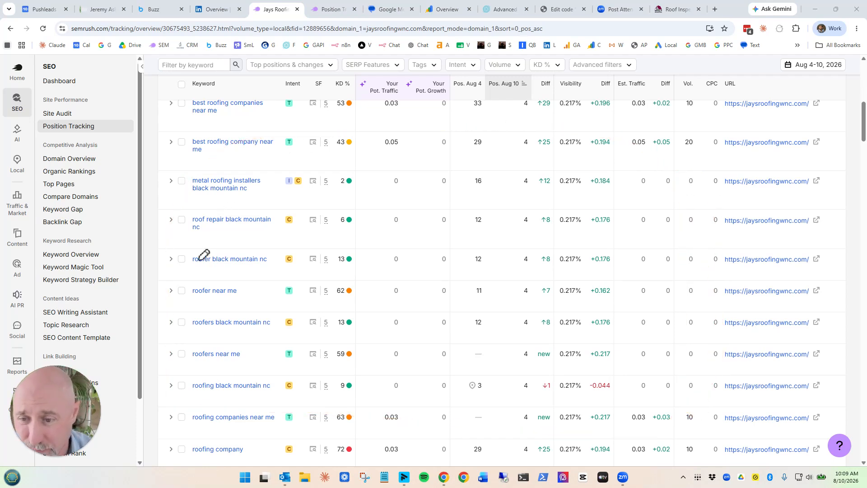
mouse_move(227, 284)
mouse_down()
mouse_move(235, 312)
mouse_move(179, 293)
mouse_up()
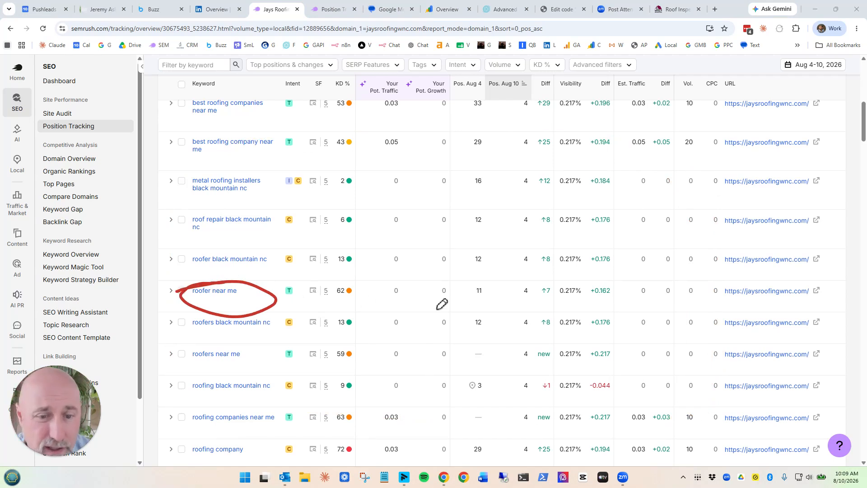
drag(678, 304, 700, 301)
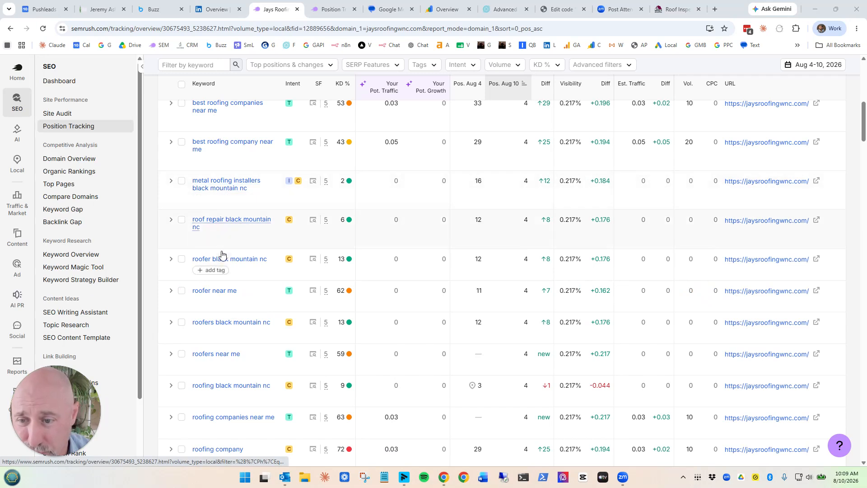
View the Aug 4–10 position history chart for "roofing companies near me", checking its daily positions, and collapse it
scroll(221, 265, down, 1)
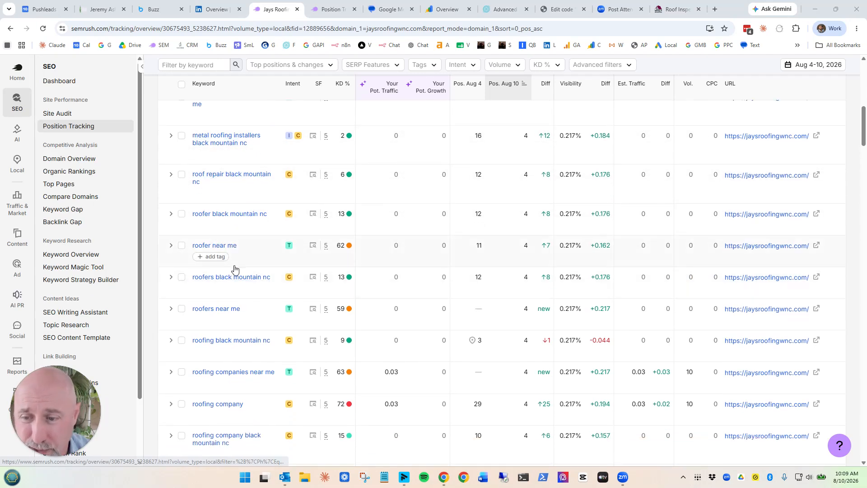
scroll(230, 315, down, 2)
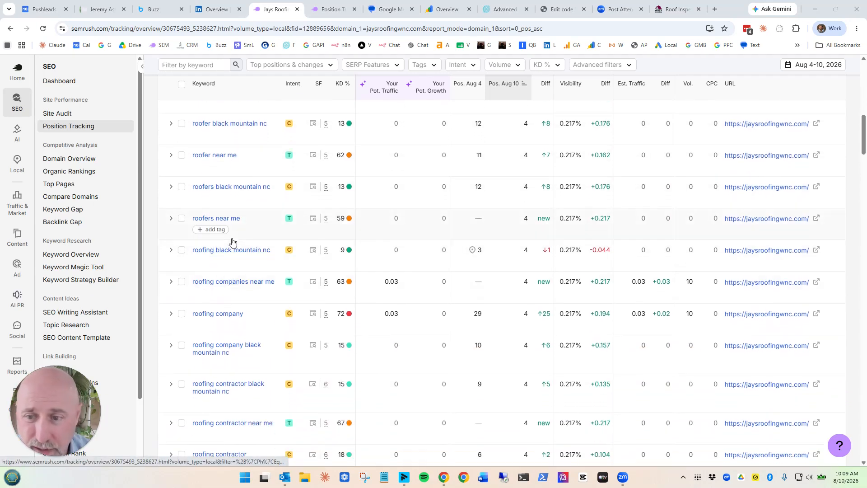
scroll(244, 280, down, 1)
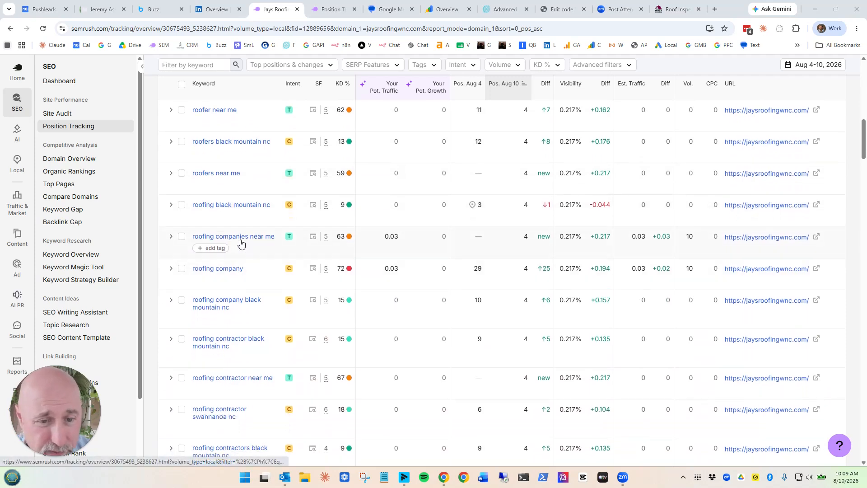
click(170, 238)
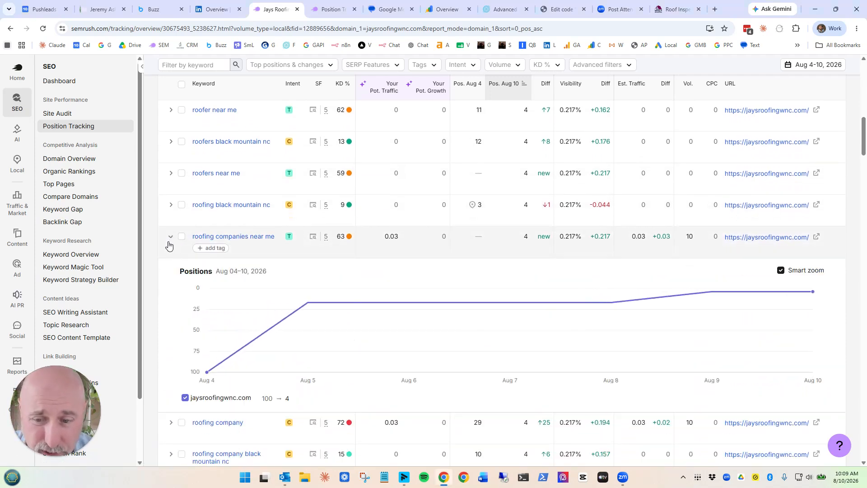
mouse_move(309, 304)
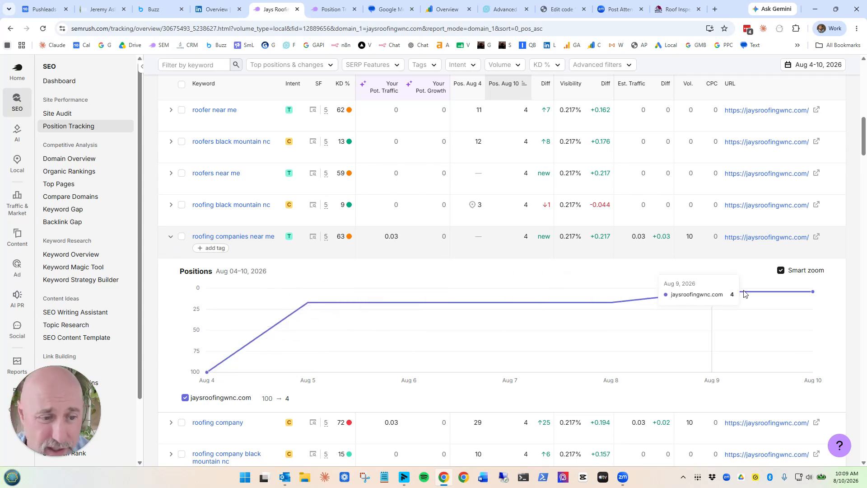
mouse_move(771, 294)
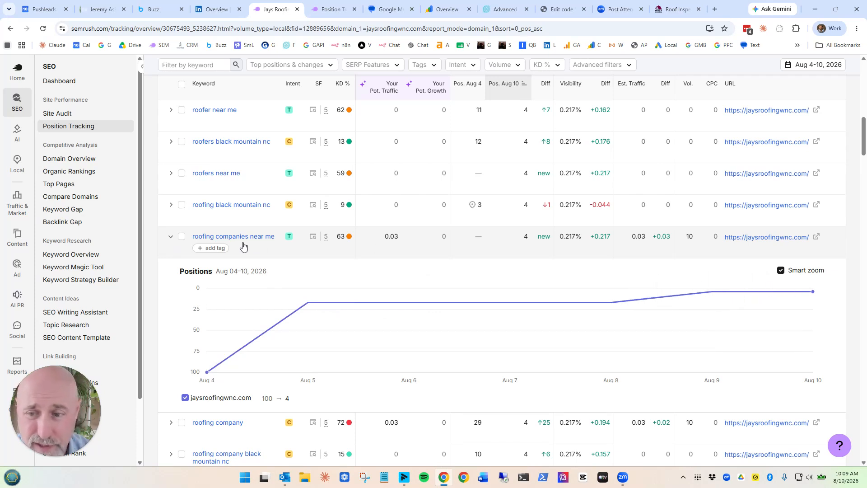
click(171, 236)
Review the rankings of the remaining tracked keywords down to the unranked ones, and return to the visibility trend chart
scroll(184, 270, down, 1)
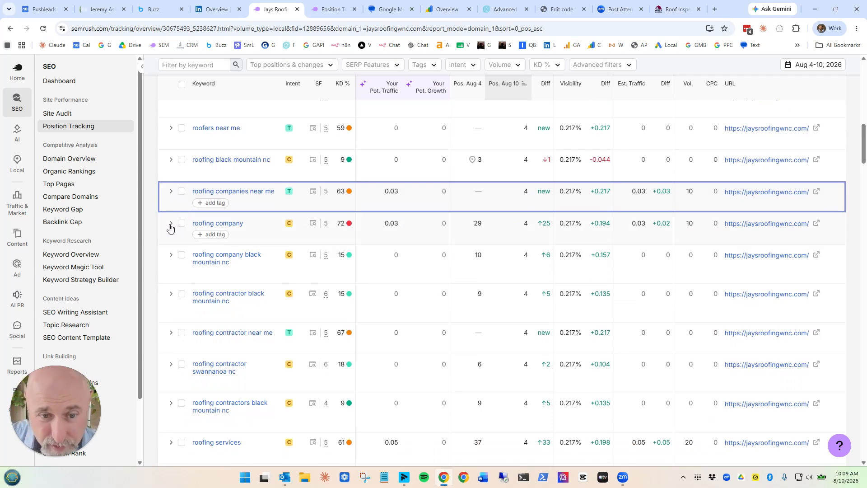
scroll(171, 230, down, 4)
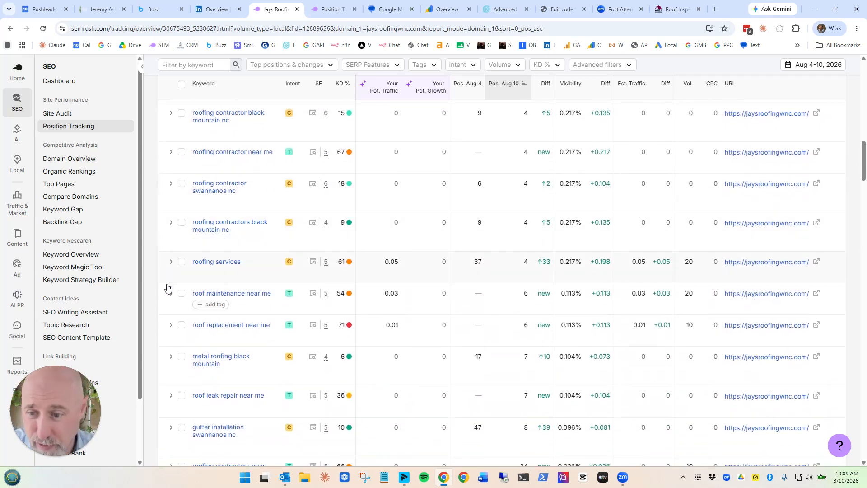
scroll(170, 261, down, 1)
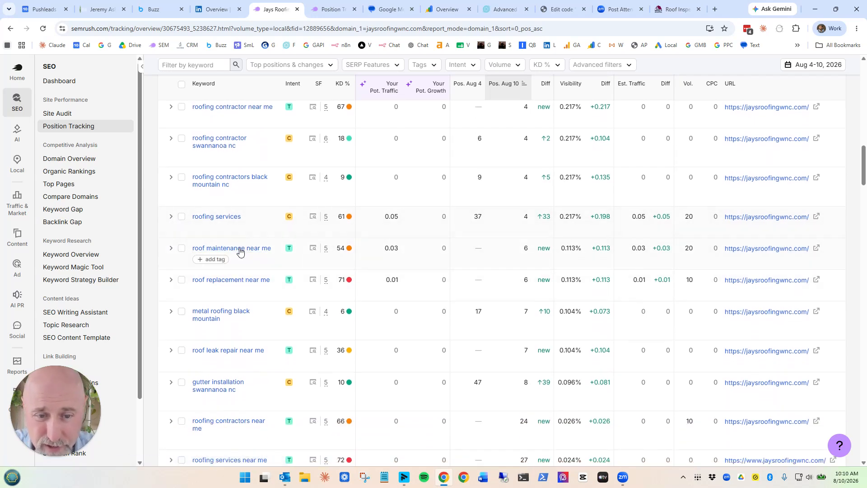
scroll(233, 285, down, 3)
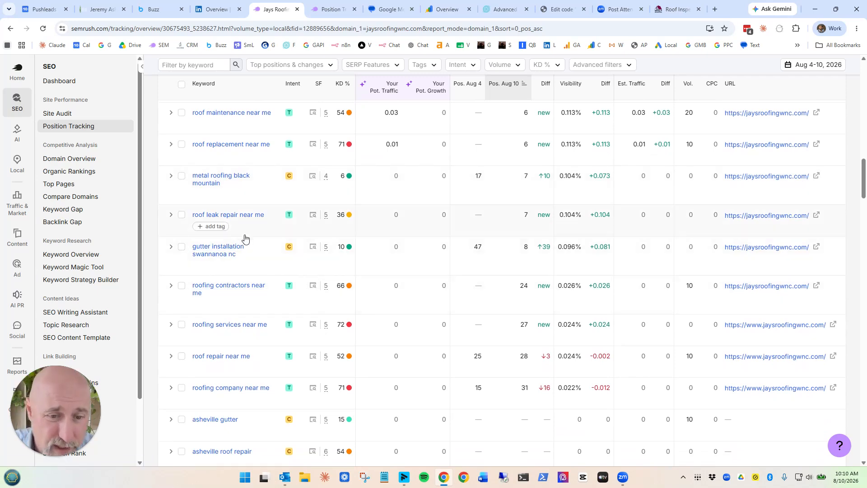
scroll(316, 291, up, 8)
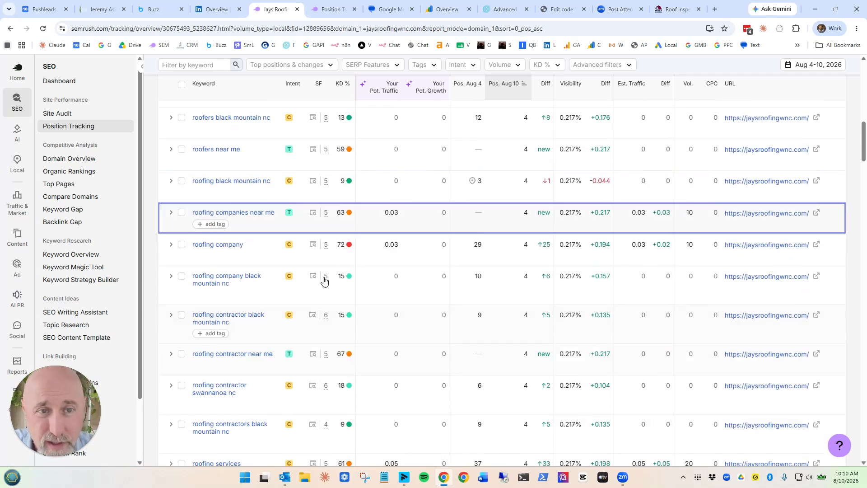
scroll(324, 280, up, 10)
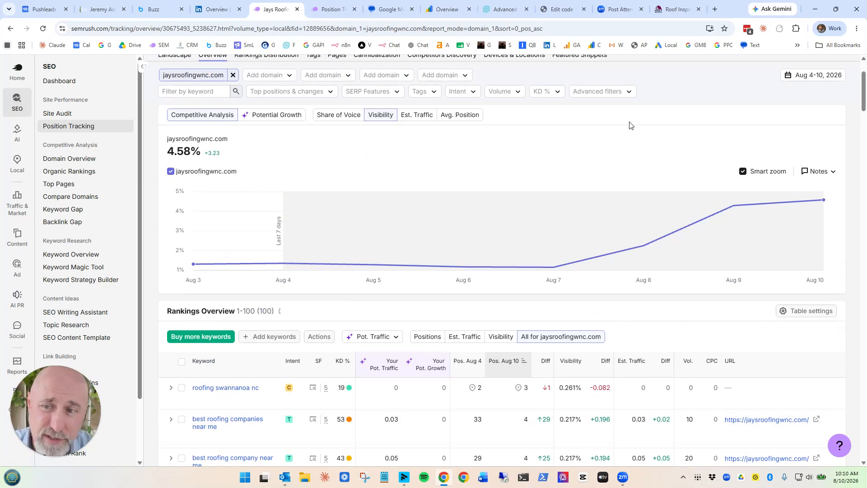